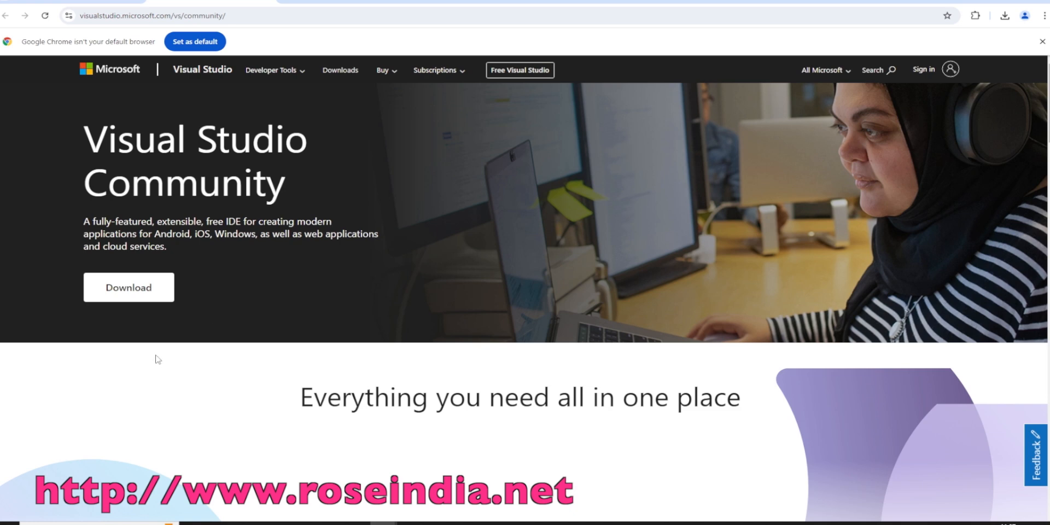
Download the Visual Studio Community installer and run the downloaded VisualStudioSetup.exe
{"action": "left_click", "coordinate": [126, 293]}
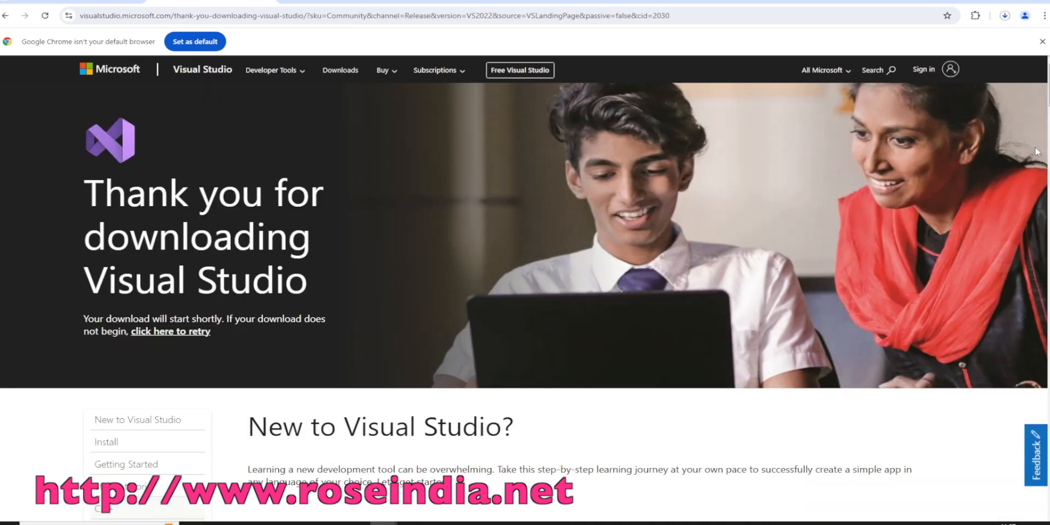
{"action": "scroll", "coordinate": [525, 290], "scroll_direction": "down", "scroll_amount": 20}
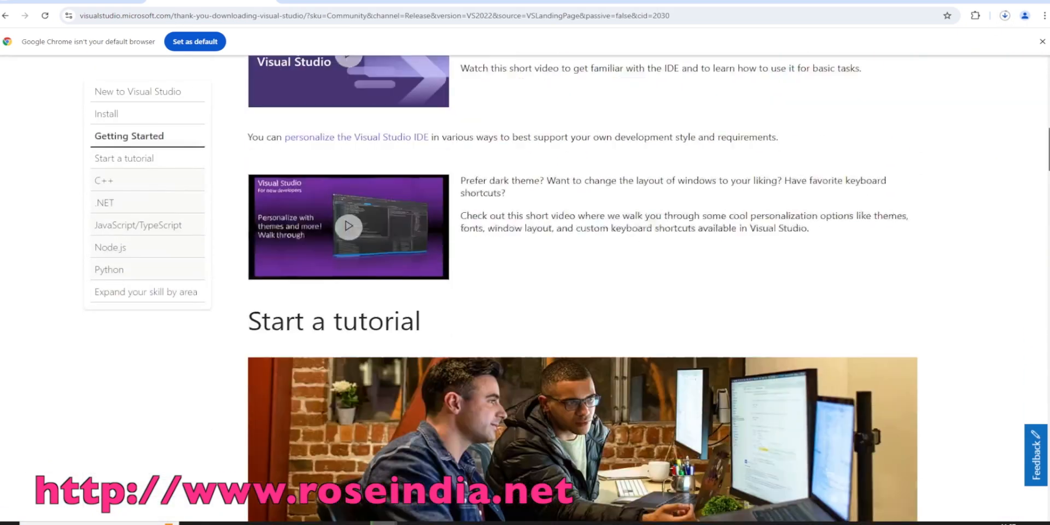
{"action": "scroll", "coordinate": [525, 290], "scroll_direction": "up", "scroll_amount": 20}
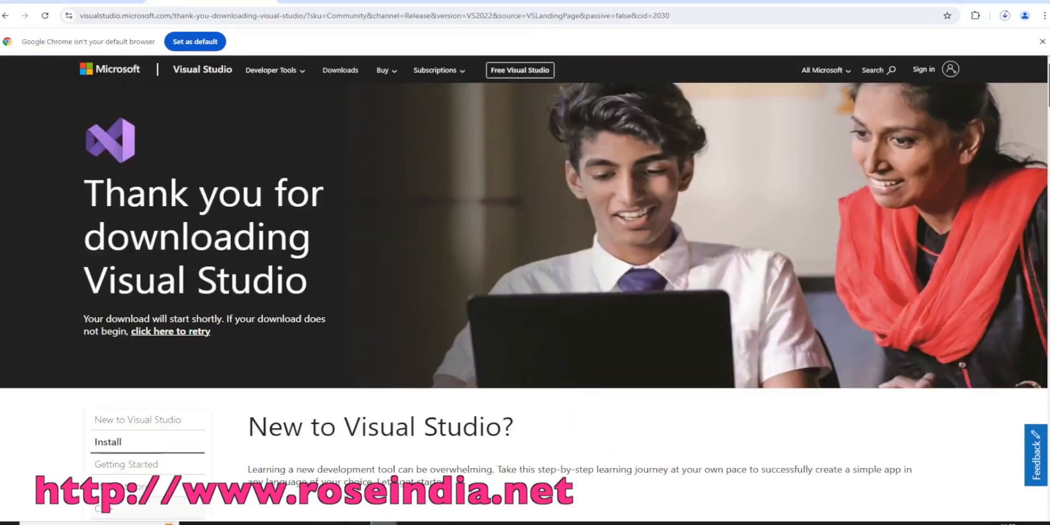
{"action": "left_click", "coordinate": [1005, 15]}
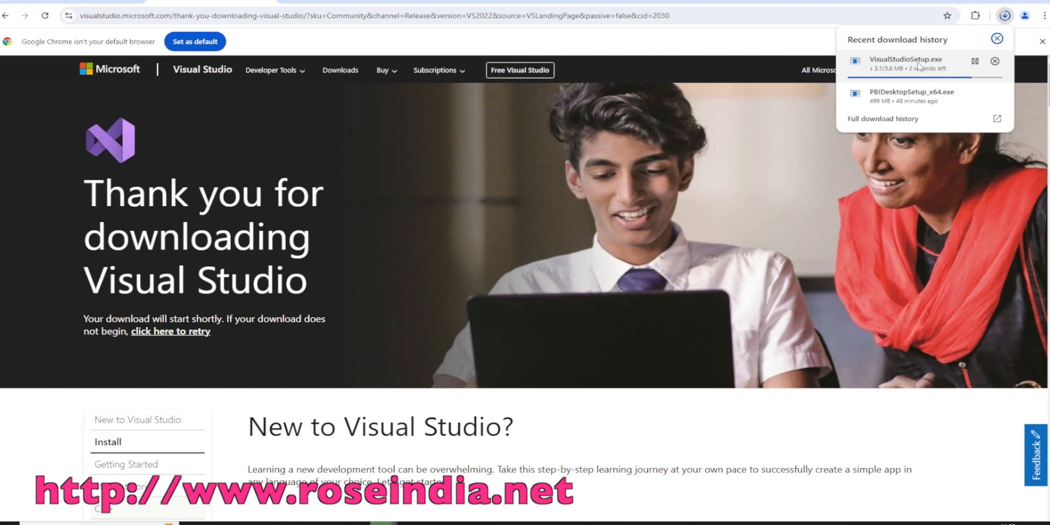
{"action": "left_click", "coordinate": [886, 64]}
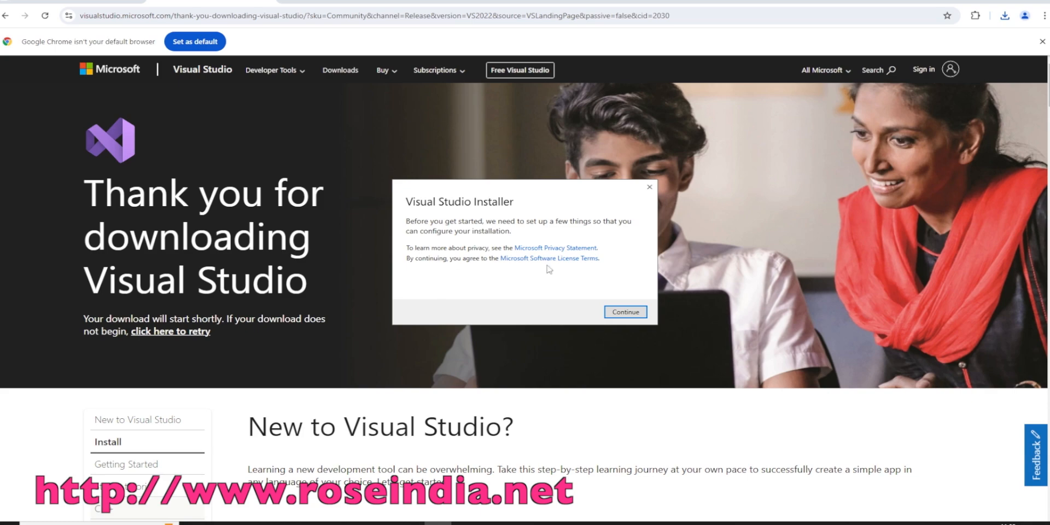
Return to the Visual Studio Installer prompt and agree to continue with the setup
{"action": "scroll", "coordinate": [525, 290], "scroll_direction": "down", "scroll_amount": 13}
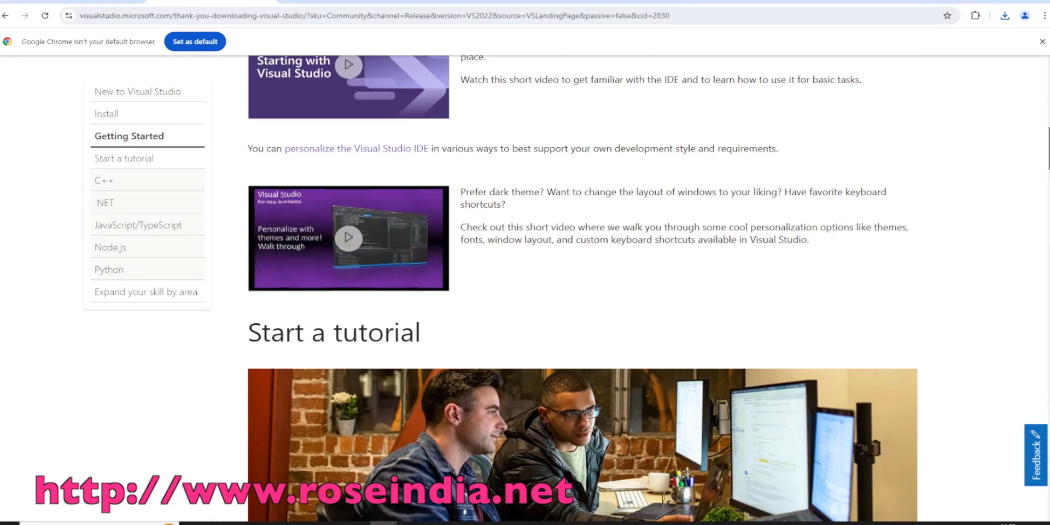
{"action": "scroll", "coordinate": [672, 365], "scroll_direction": "up", "scroll_amount": 7}
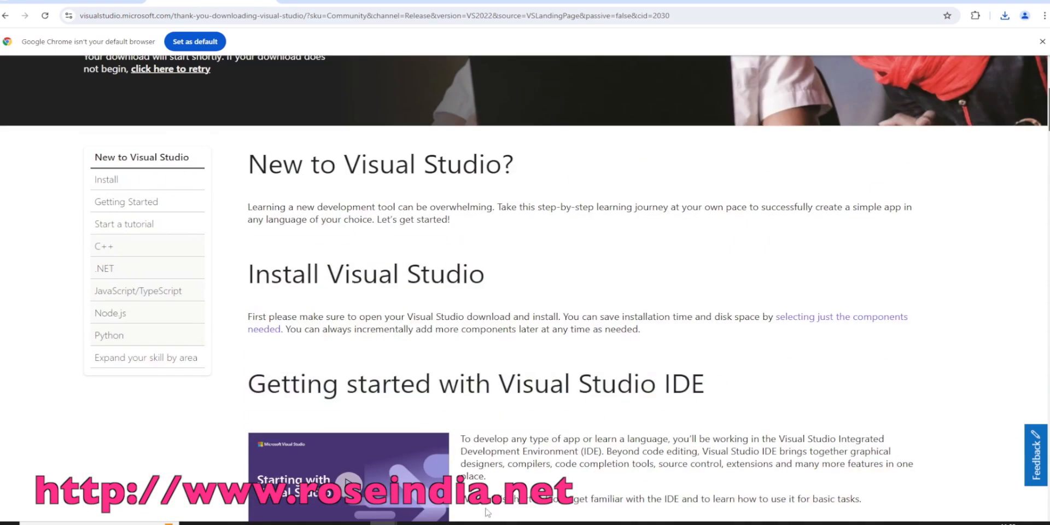
{"action": "left_click", "coordinate": [438, 524]}
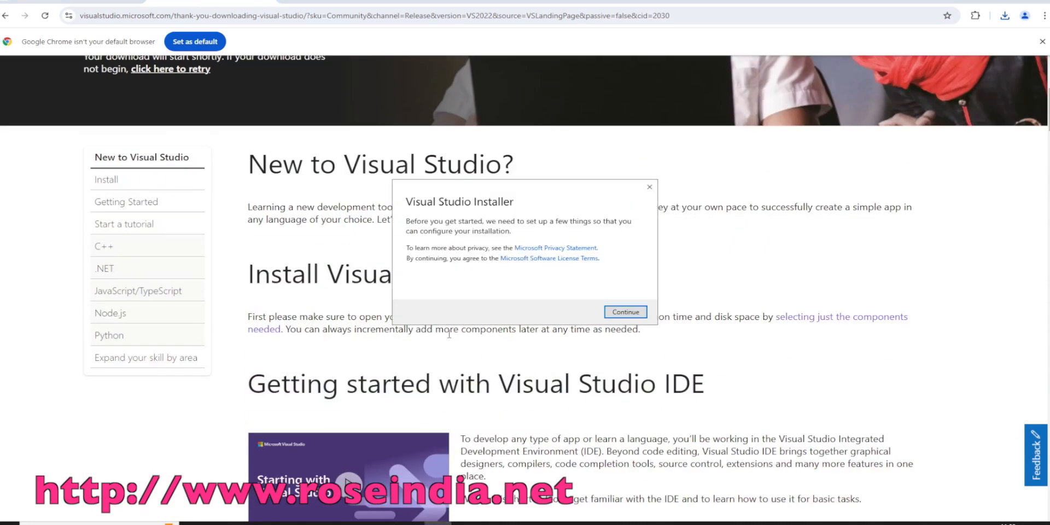
{"action": "left_click", "coordinate": [624, 315]}
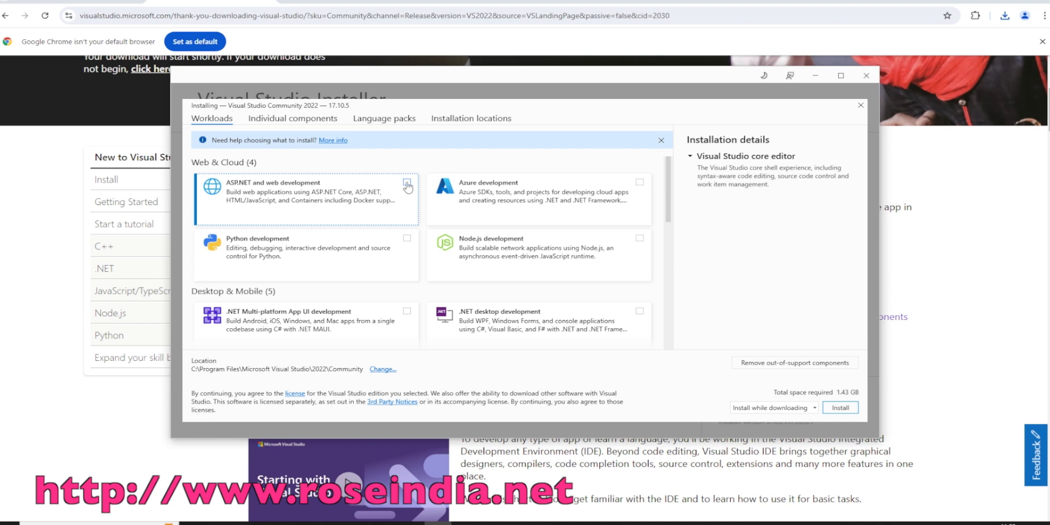
Select all four Web & Cloud workloads and all five Desktop & Mobile workloads for installation
{"action": "left_click", "coordinate": [406, 239]}
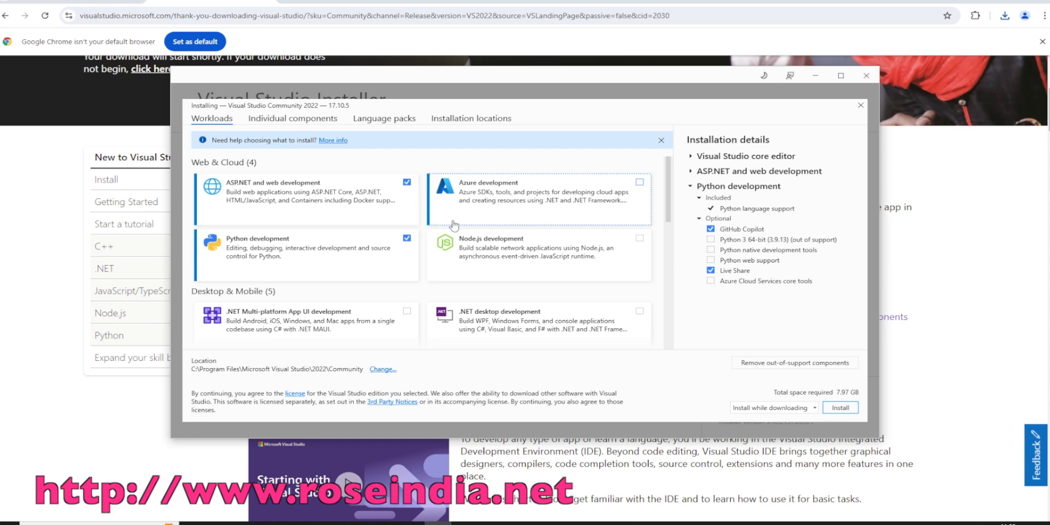
{"action": "left_click", "coordinate": [640, 182]}
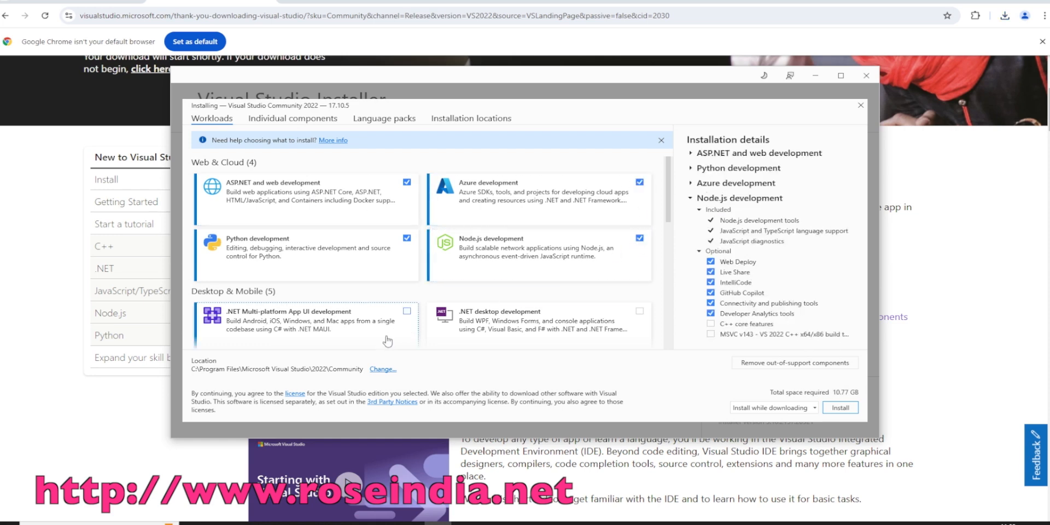
{"action": "left_click", "coordinate": [406, 310]}
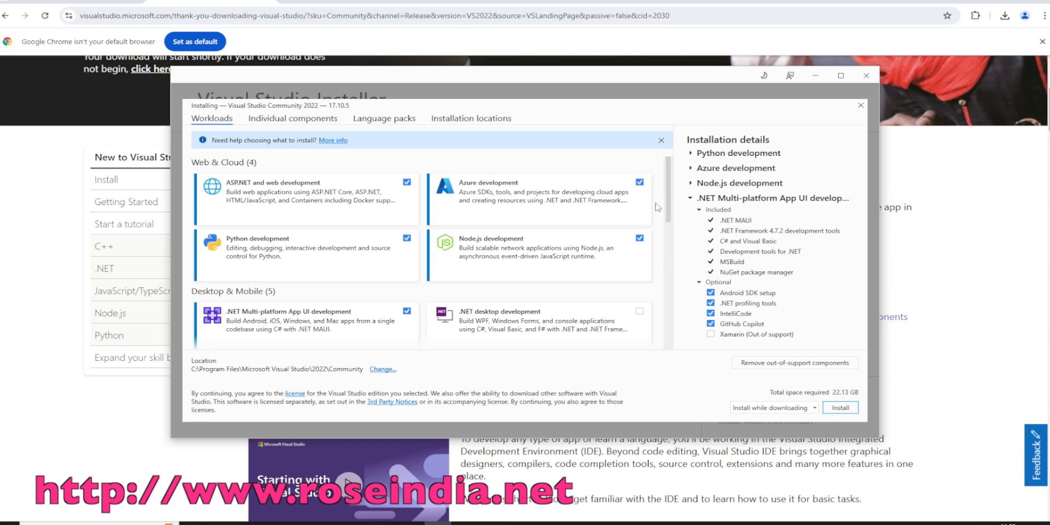
{"action": "scroll", "coordinate": [664, 207], "scroll_direction": "down", "scroll_amount": 2}
{"action": "left_click", "coordinate": [640, 235]}
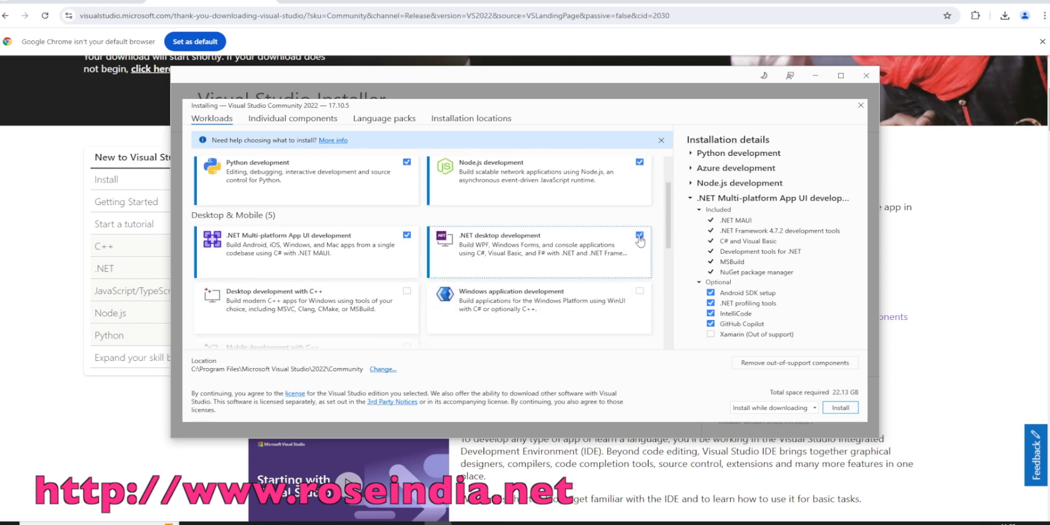
{"action": "left_click", "coordinate": [407, 291]}
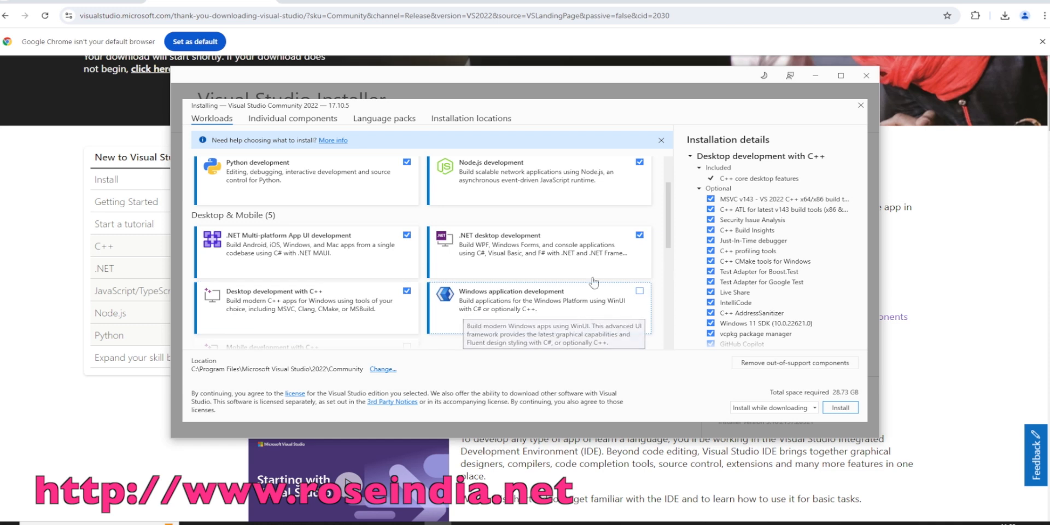
{"action": "left_click", "coordinate": [489, 307]}
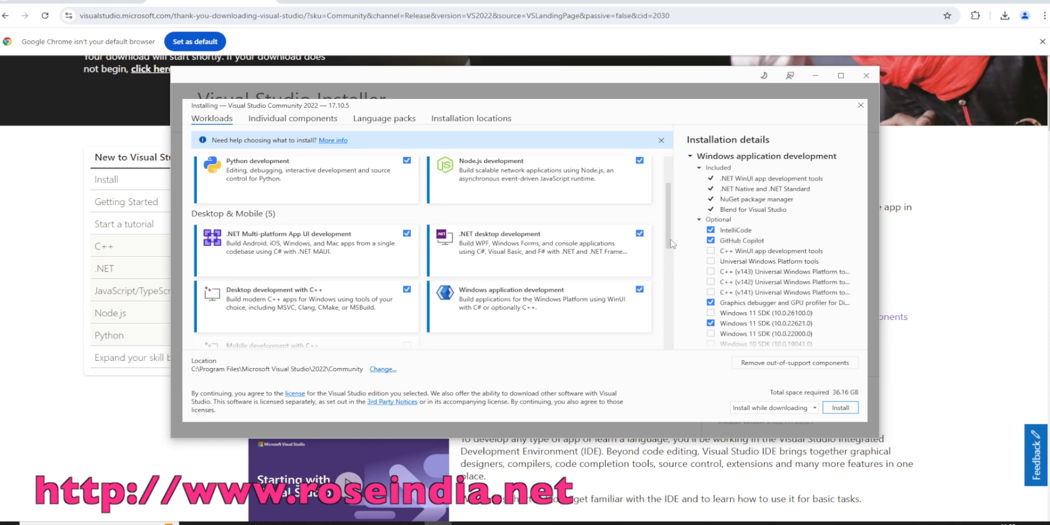
{"action": "left_click_drag", "start_coordinate": [671, 242], "coordinate": [672, 273]}
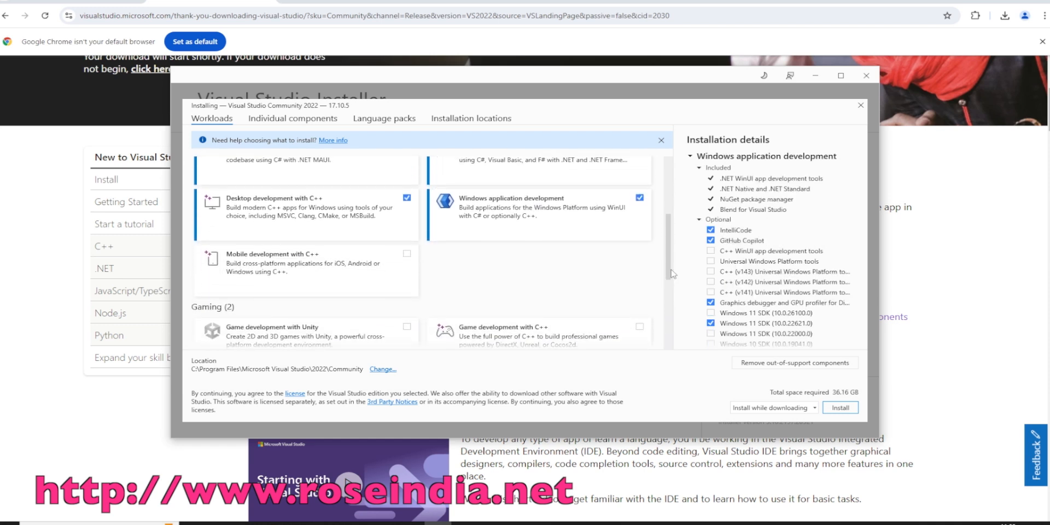
{"action": "left_click", "coordinate": [407, 253]}
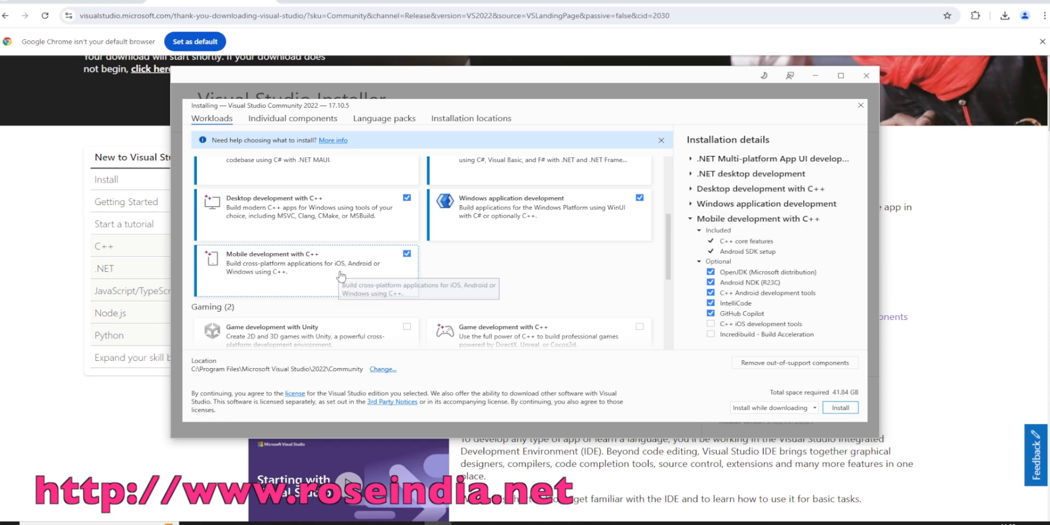
Add both Gaming workloads, Game development with Unity and Game development with C++, to the installation
{"action": "left_click", "coordinate": [407, 327]}
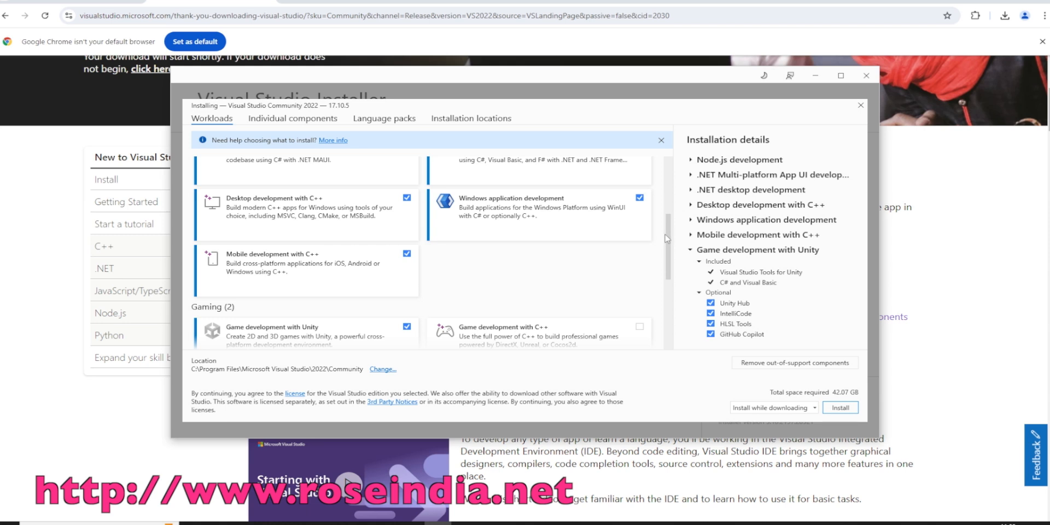
{"action": "left_click_drag", "start_coordinate": [670, 241], "coordinate": [670, 275]}
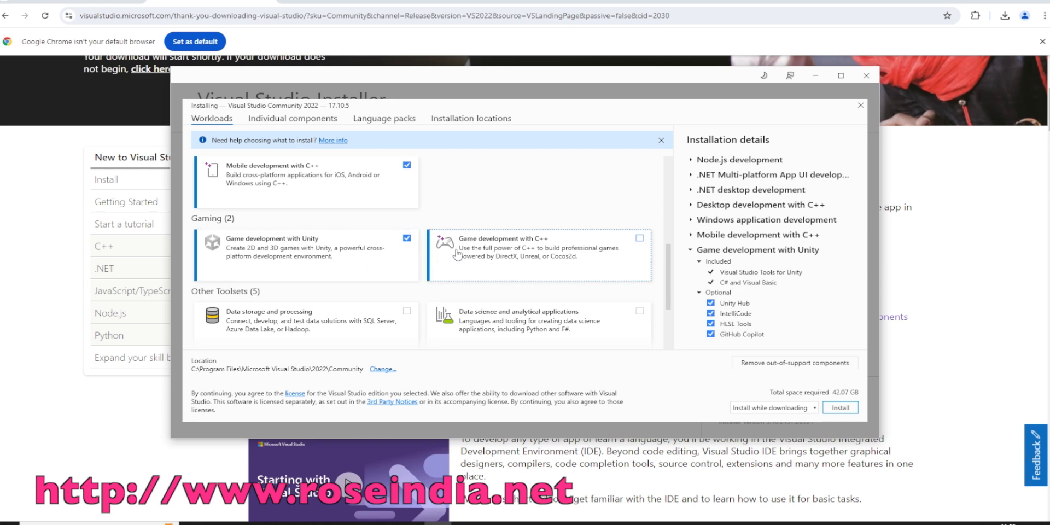
{"action": "left_click", "coordinate": [639, 239]}
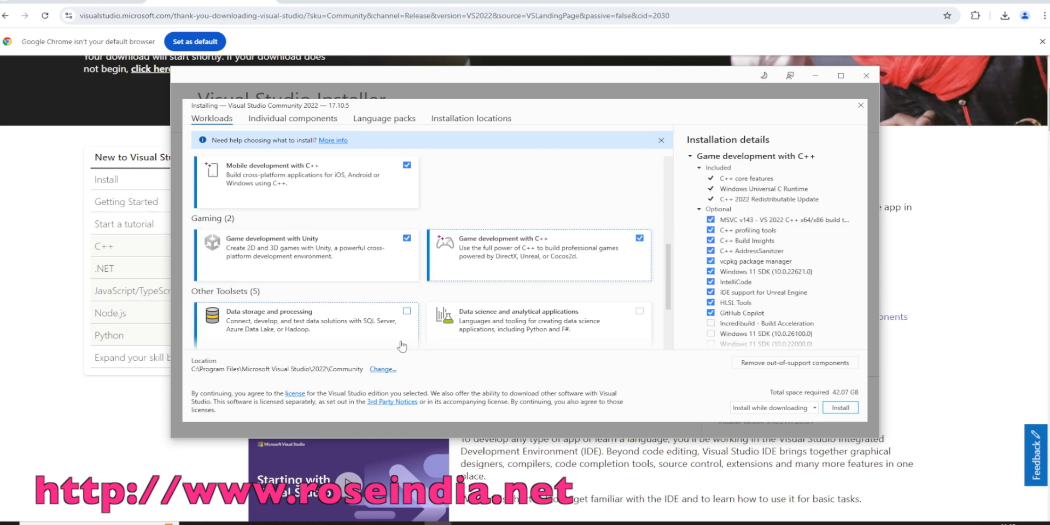
Add all Other Toolsets workloads: data storage, data science, Visual Studio extension, Office/SharePoint, and Linux and embedded development with C++
{"action": "left_click", "coordinate": [406, 311]}
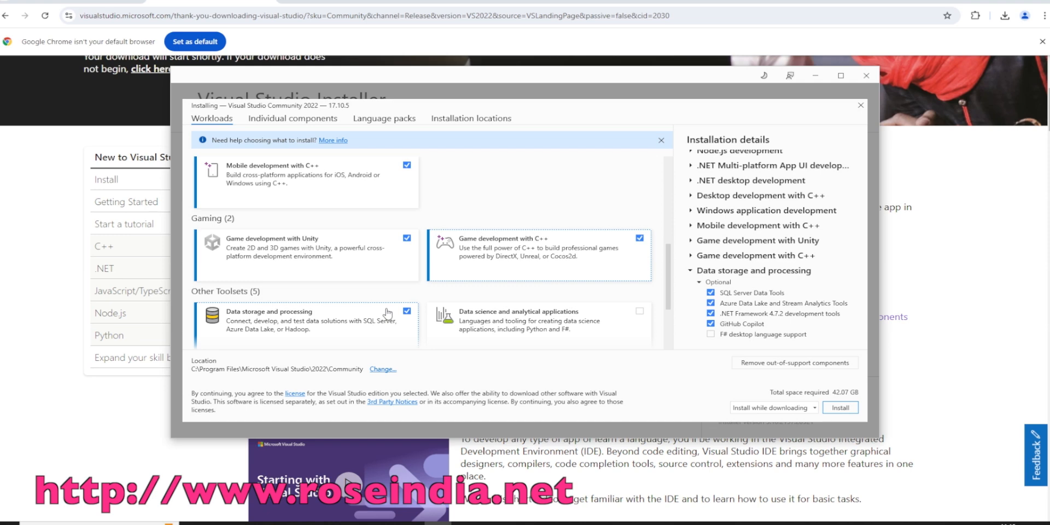
{"action": "left_click", "coordinate": [639, 312]}
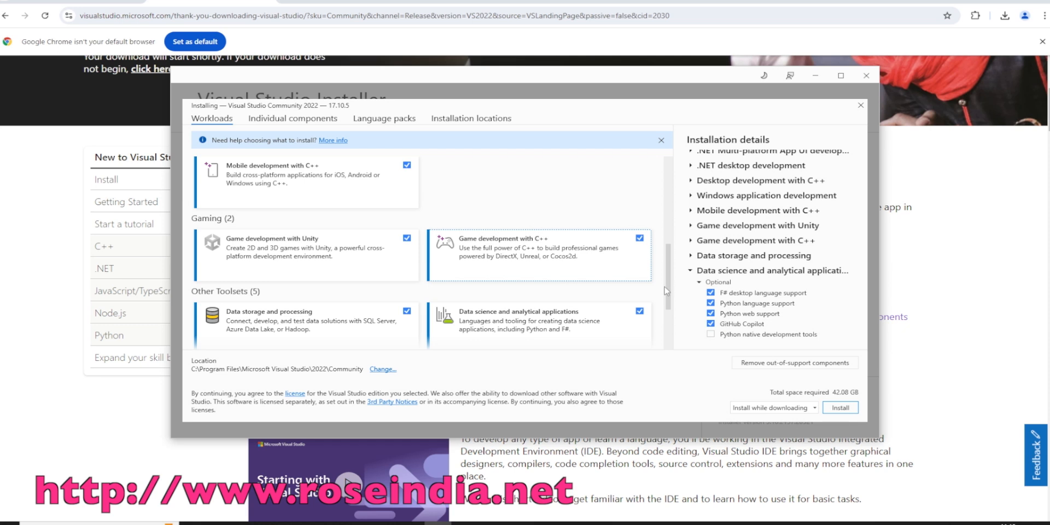
{"action": "scroll", "coordinate": [666, 290], "scroll_direction": "down", "scroll_amount": 3}
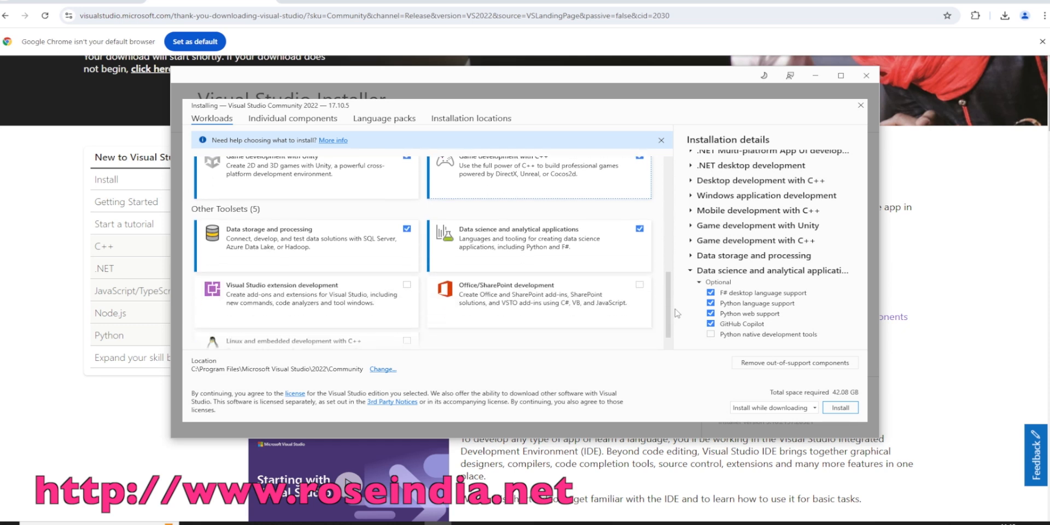
{"action": "left_click_drag", "start_coordinate": [676, 313], "coordinate": [680, 319]}
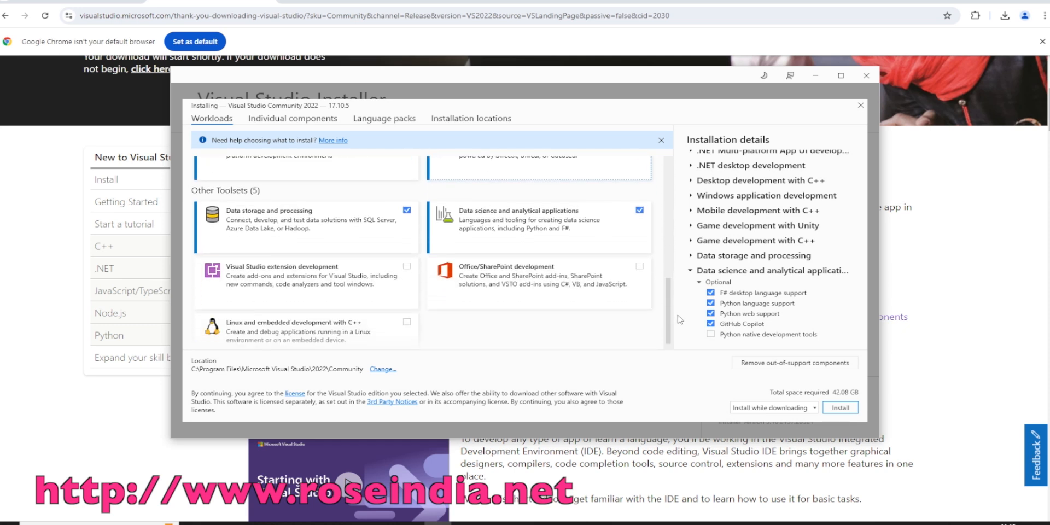
{"action": "left_click", "coordinate": [408, 267]}
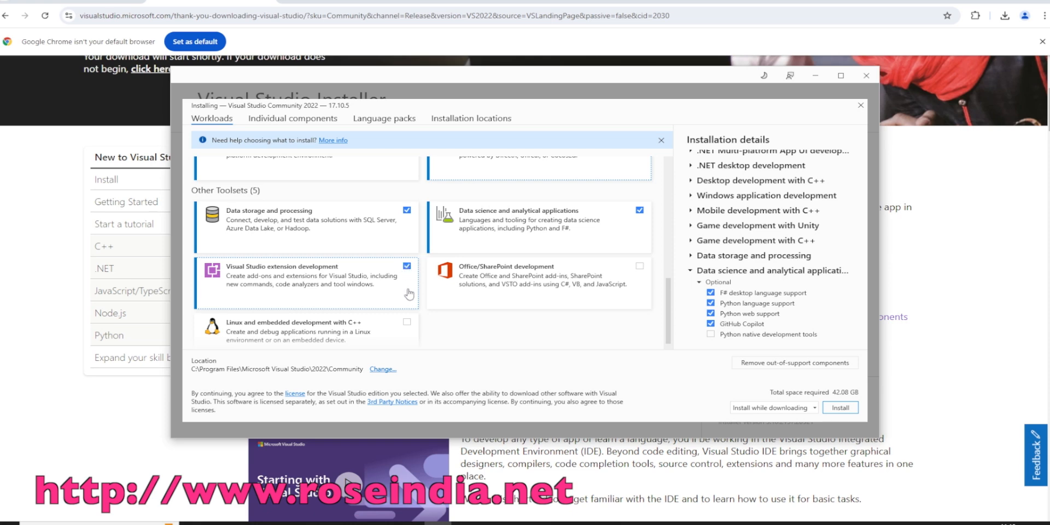
{"action": "left_click", "coordinate": [639, 266]}
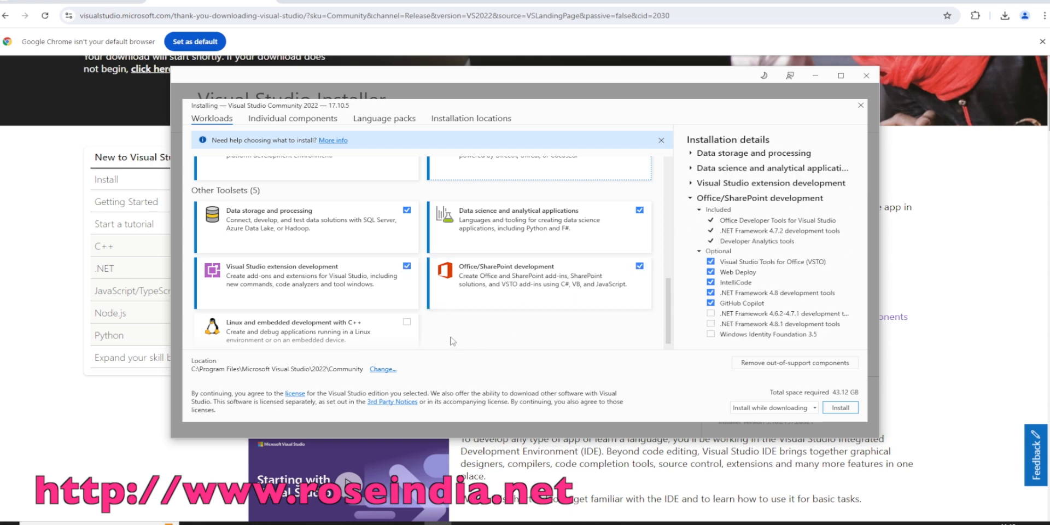
{"action": "left_click", "coordinate": [407, 322]}
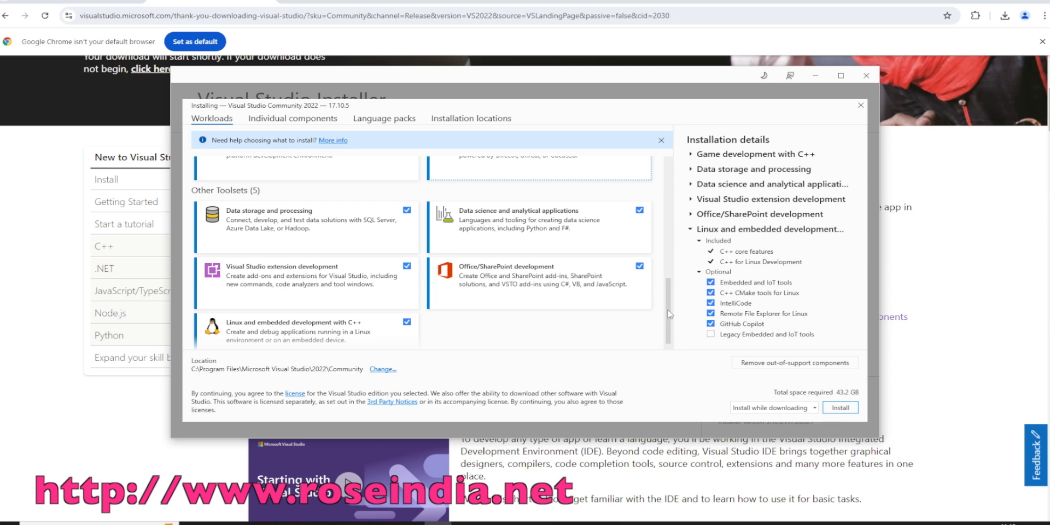
{"action": "scroll", "coordinate": [669, 314], "scroll_direction": "down", "scroll_amount": 1}
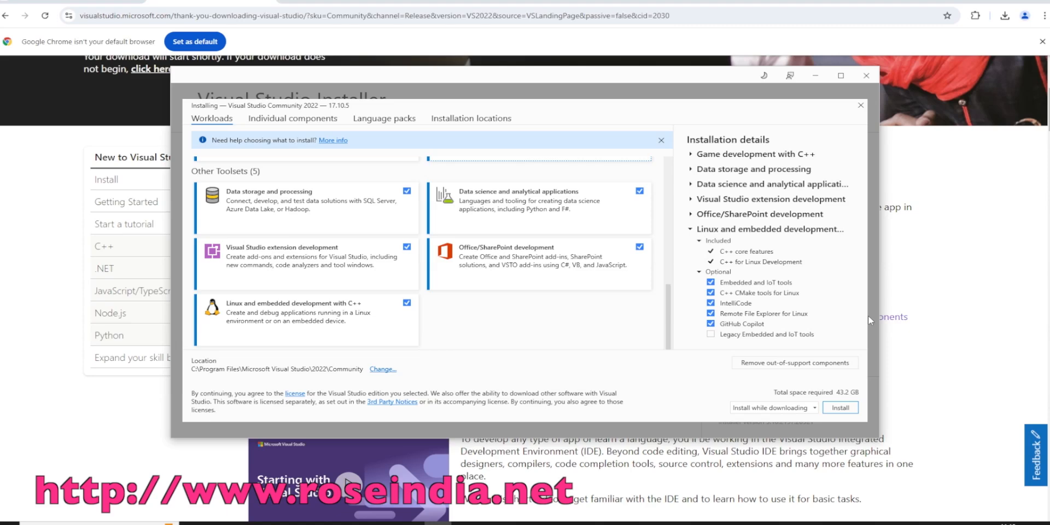
Install the selected workloads with the Install while downloading option and dismiss the completion message
{"action": "left_click_drag", "start_coordinate": [863, 322], "coordinate": [874, 361]}
{"action": "left_click", "coordinate": [759, 409]}
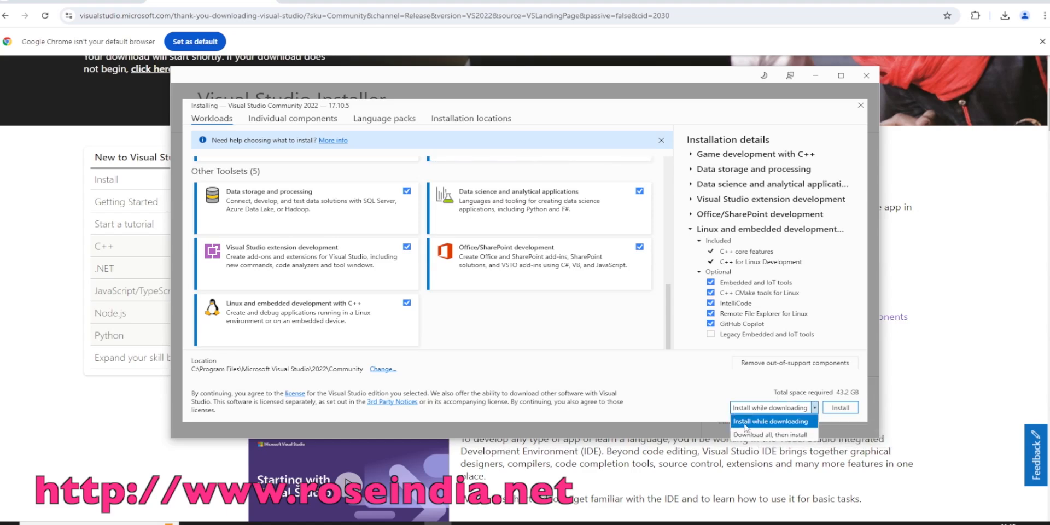
{"action": "left_click", "coordinate": [788, 425]}
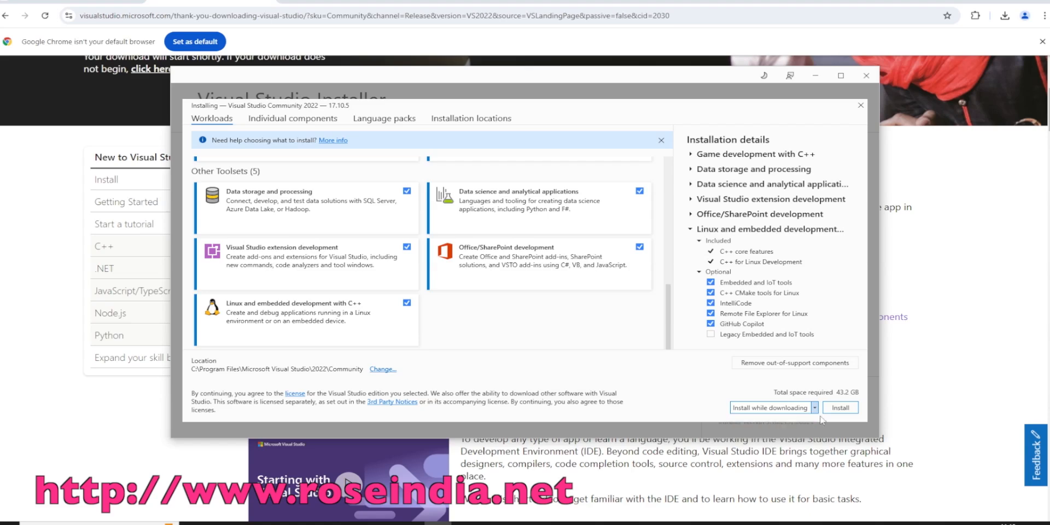
{"action": "left_click", "coordinate": [837, 408]}
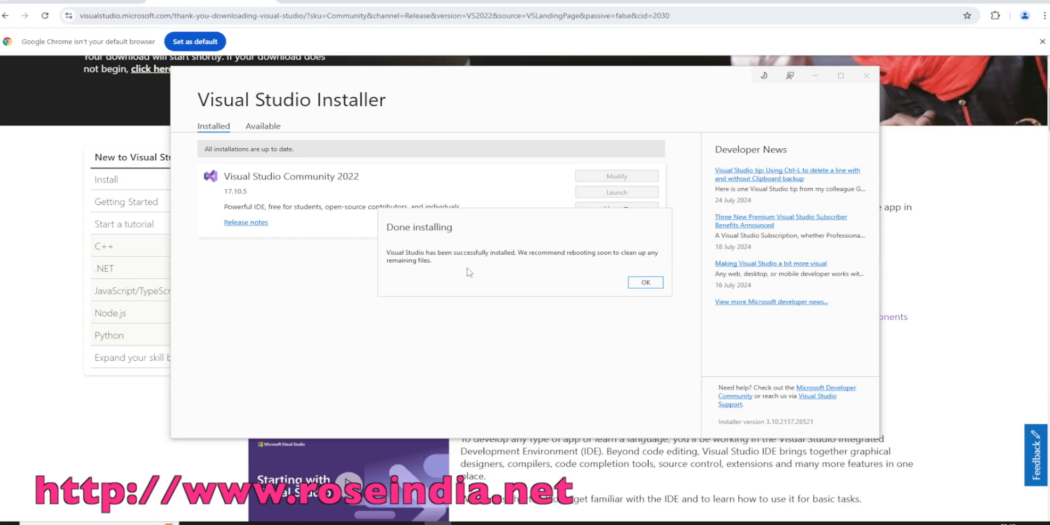
{"action": "left_click", "coordinate": [645, 282]}
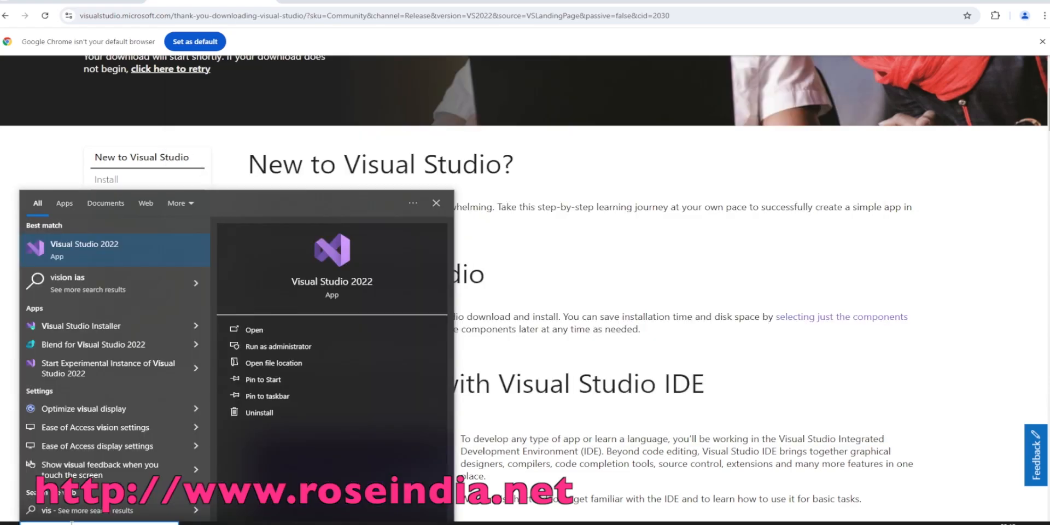
Launch Visual Studio 2022 without signing in, using the Light color theme
{"action": "left_click", "coordinate": [79, 249]}
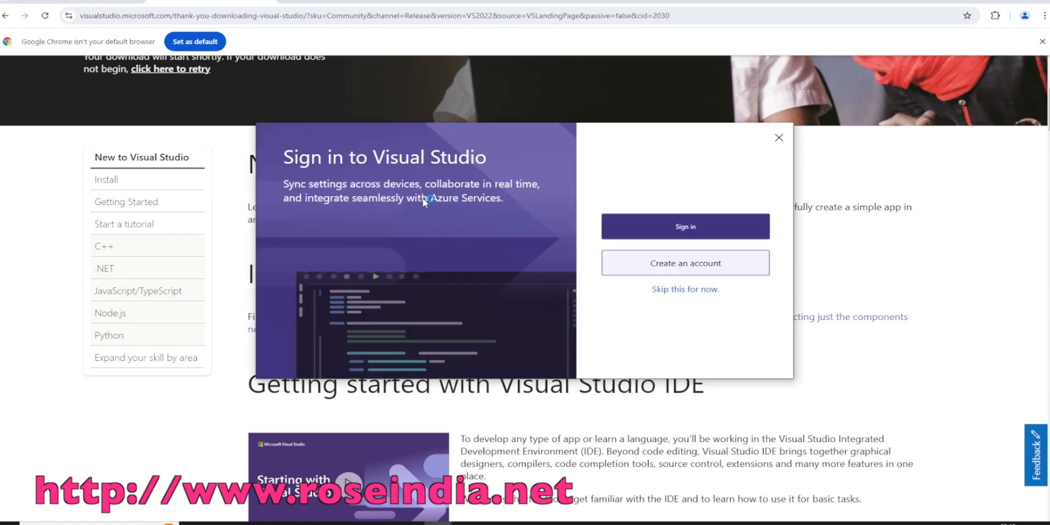
{"action": "left_click", "coordinate": [667, 289]}
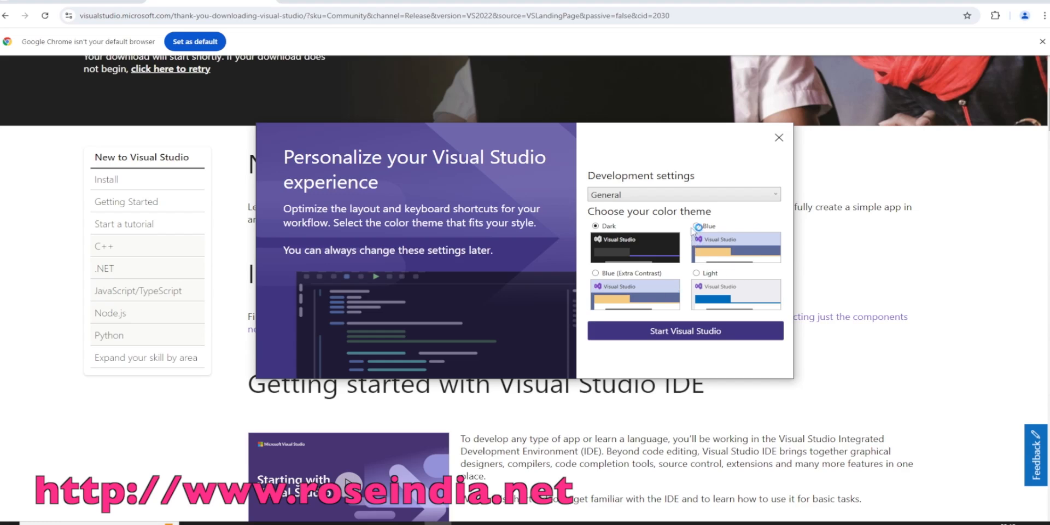
{"action": "left_click", "coordinate": [706, 279]}
{"action": "left_click", "coordinate": [683, 335]}
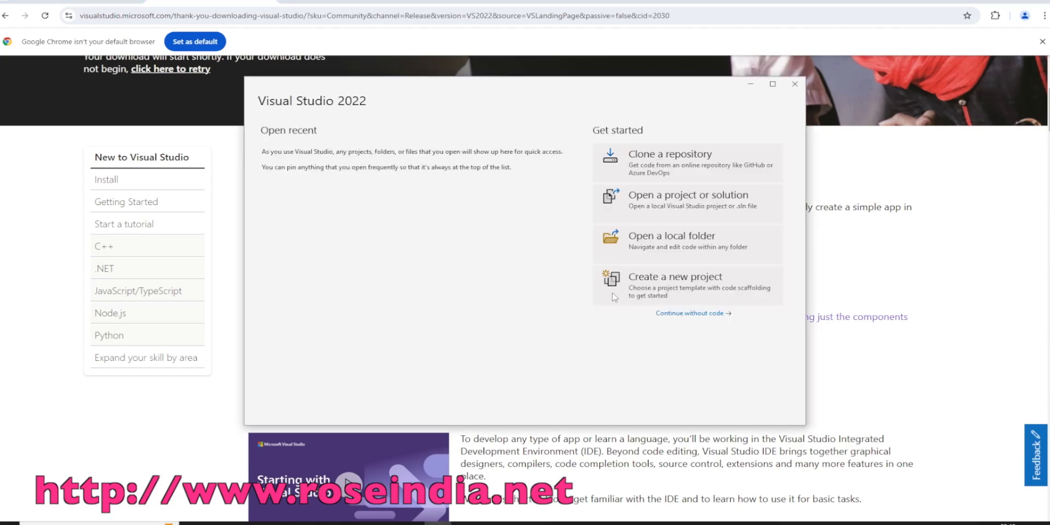
Start a new project, search the templates for "cons", and select the cross-platform C# Console App template
{"action": "left_click", "coordinate": [672, 282]}
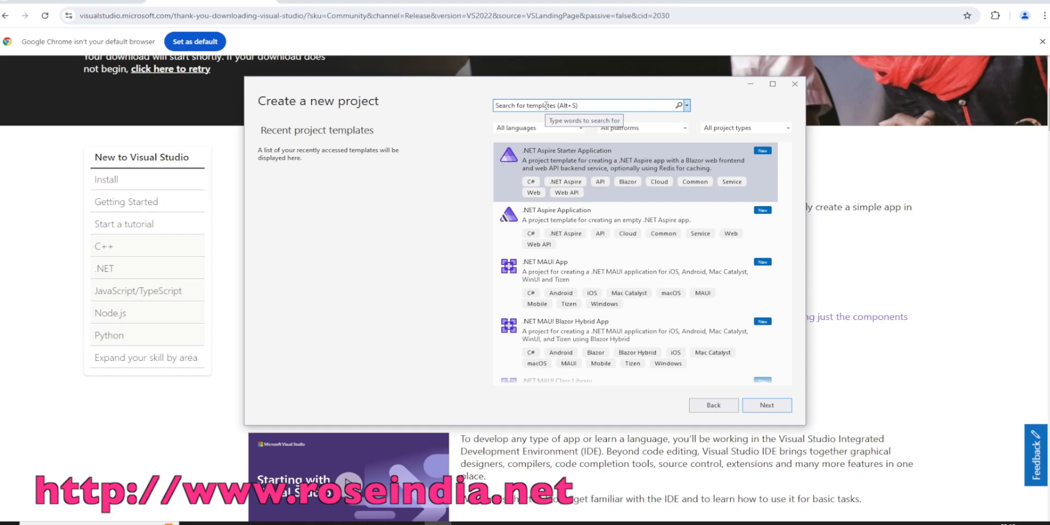
{"action": "left_click", "coordinate": [546, 105]}
{"action": "type", "text": "c"}
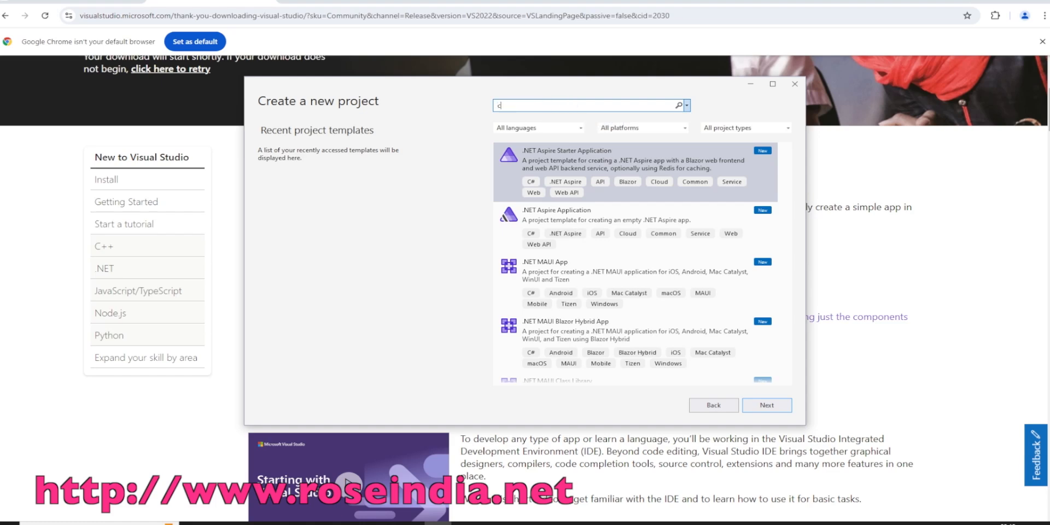
{"action": "type", "text": "ons"}
{"action": "left_click", "coordinate": [569, 155]}
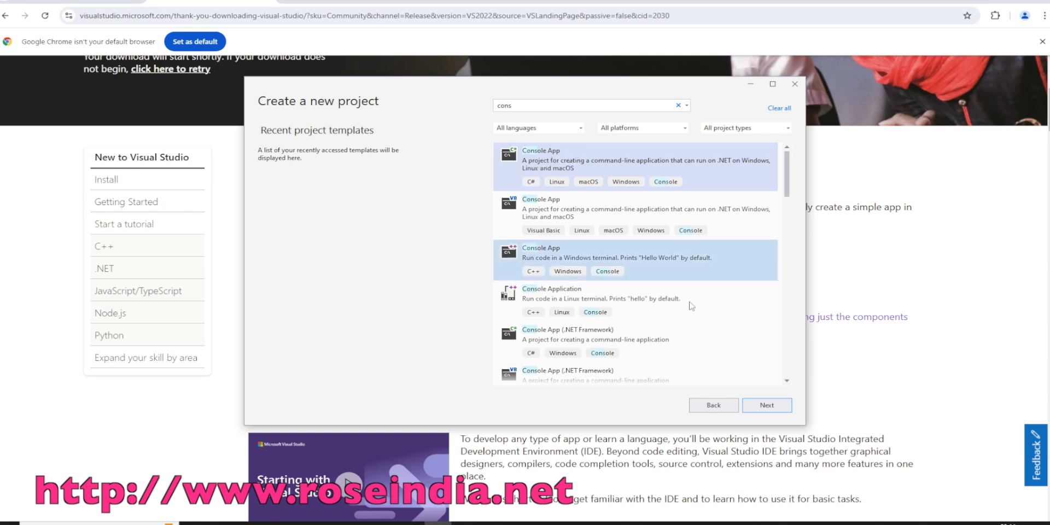
Create the console project with the default name ConsoleApp1, the default location, and the .NET 8.0 (Long Term Support) framework
{"action": "left_click", "coordinate": [766, 405]}
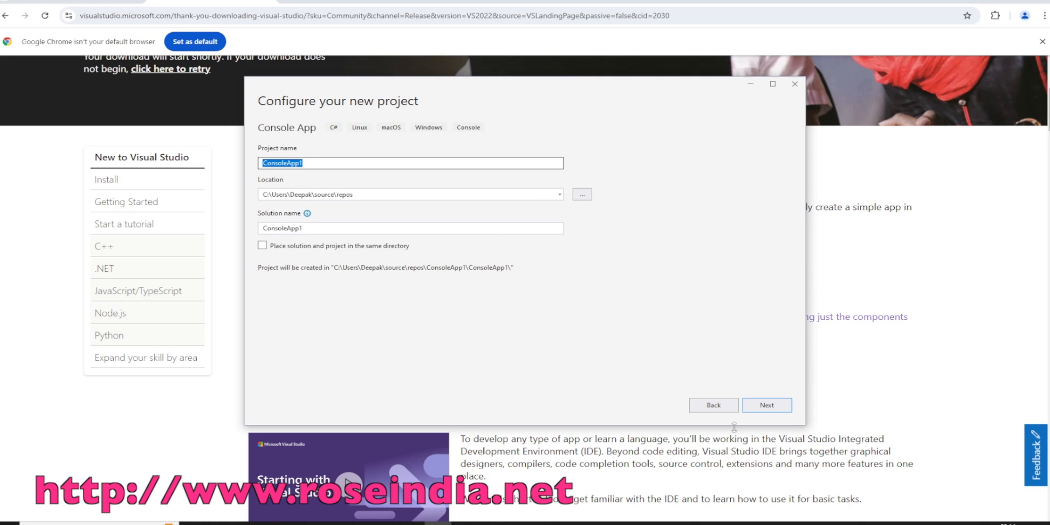
{"action": "left_click", "coordinate": [765, 406]}
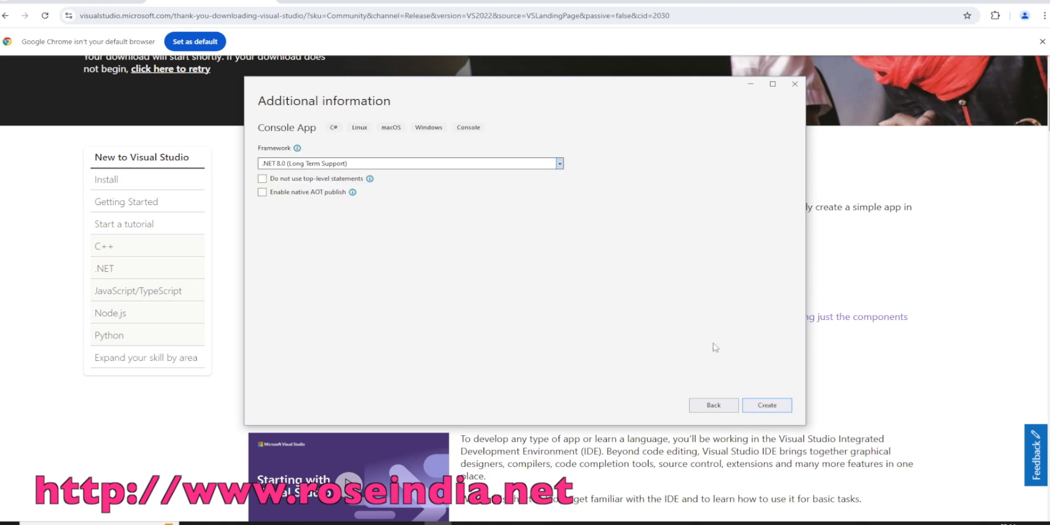
{"action": "left_click", "coordinate": [768, 409]}
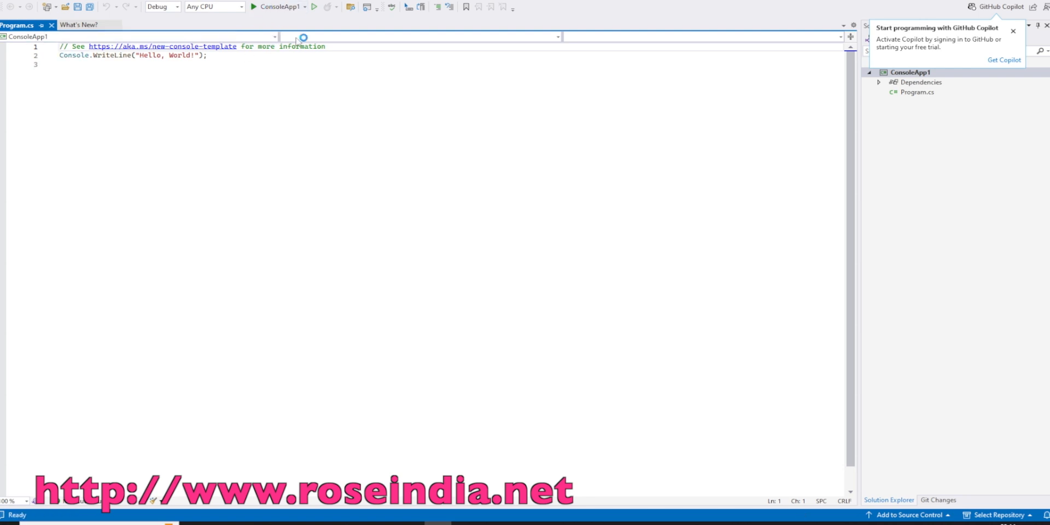
Run ConsoleApp1 in the Debug configuration, highlight the first line of its console output, and close the debug console
{"action": "left_click", "coordinate": [276, 6]}
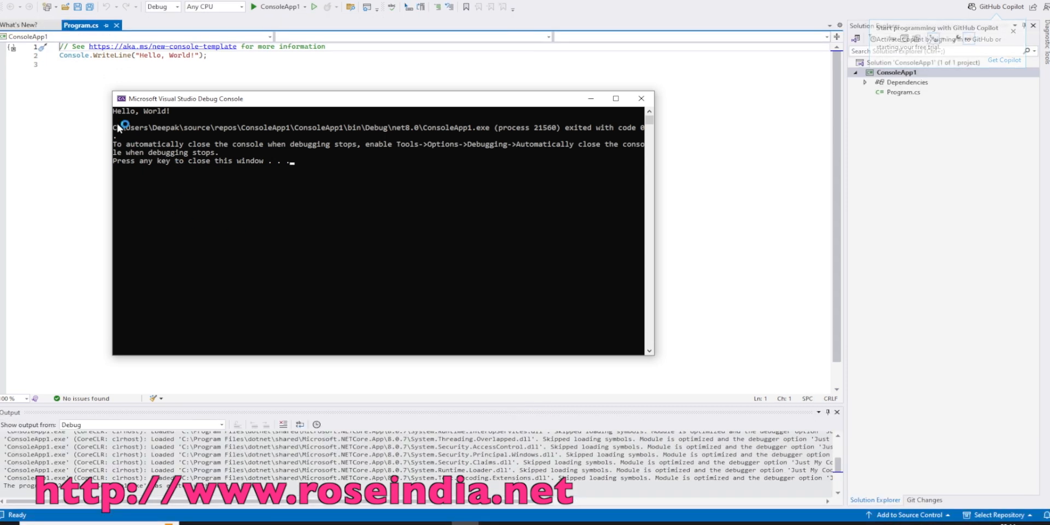
{"action": "left_click_drag", "start_coordinate": [116, 110], "coordinate": [174, 112]}
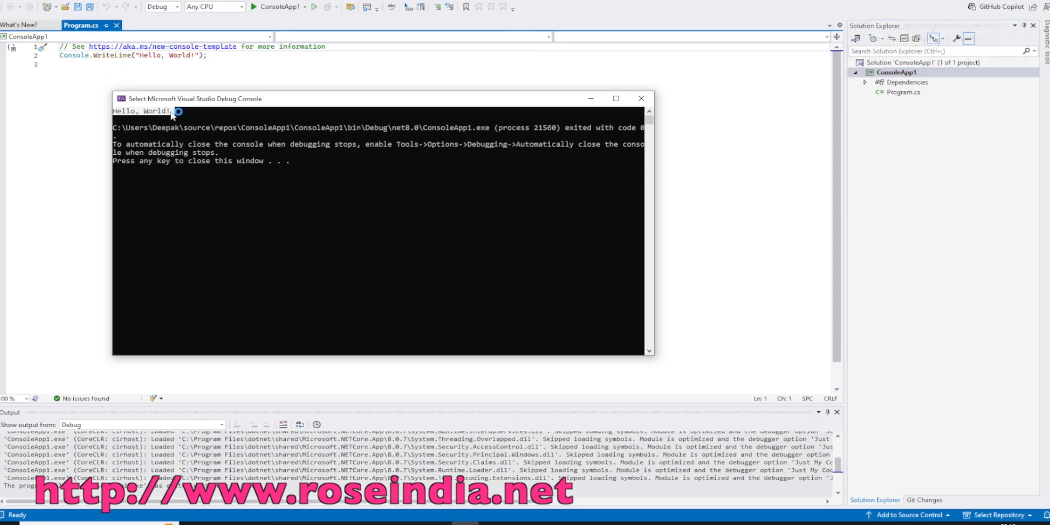
{"action": "left_click", "coordinate": [309, 169]}
{"action": "key", "text": "Return"}
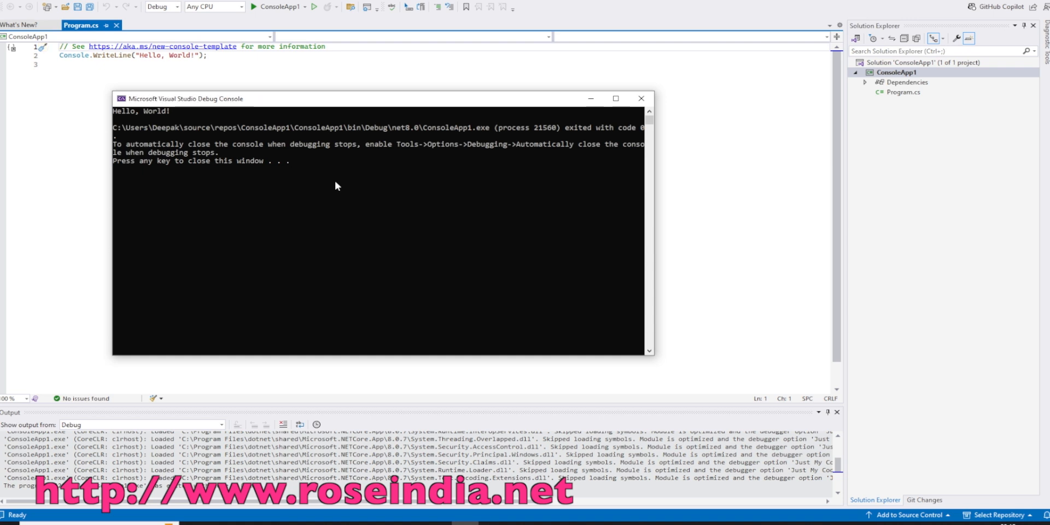
{"action": "key", "text": "Return"}
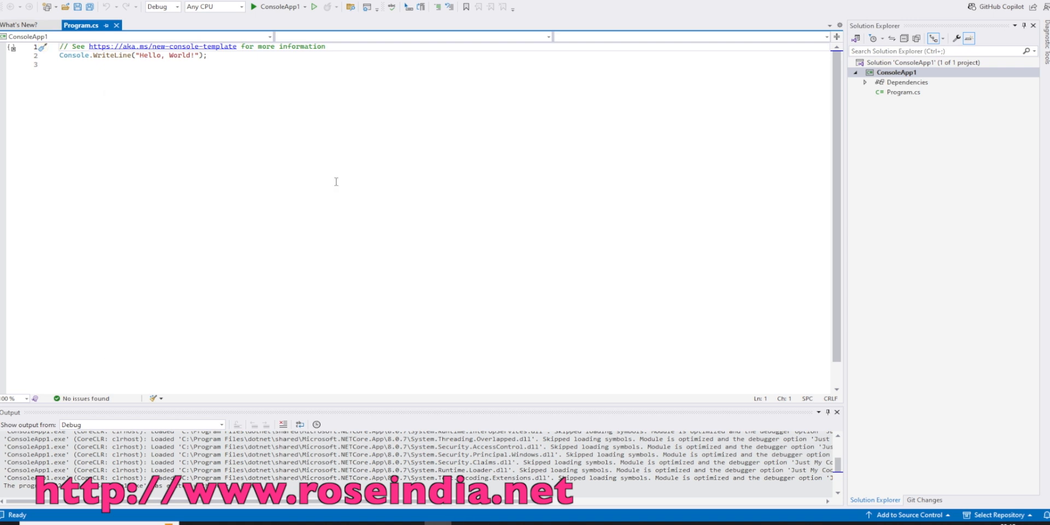